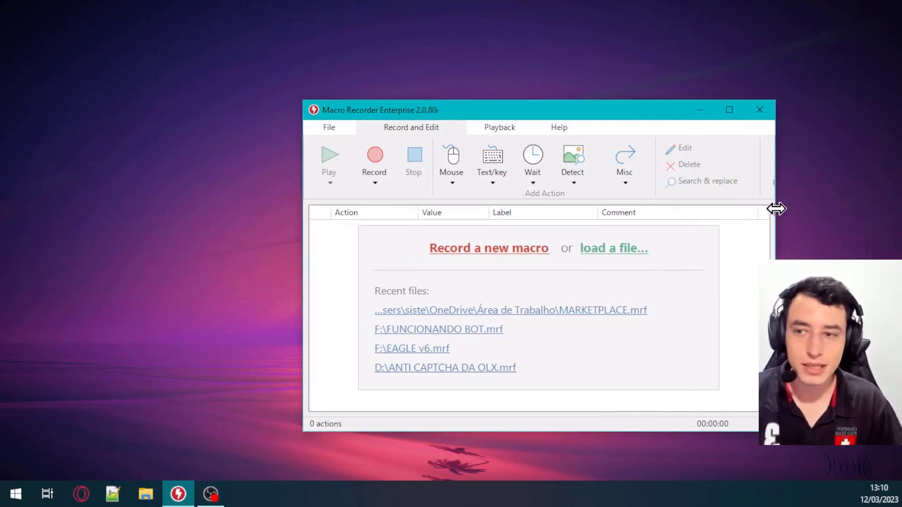
- Start recording a new macro and sweep several selection rectangles across the empty desktop
left_click_drag(754, 424, 758, 386)
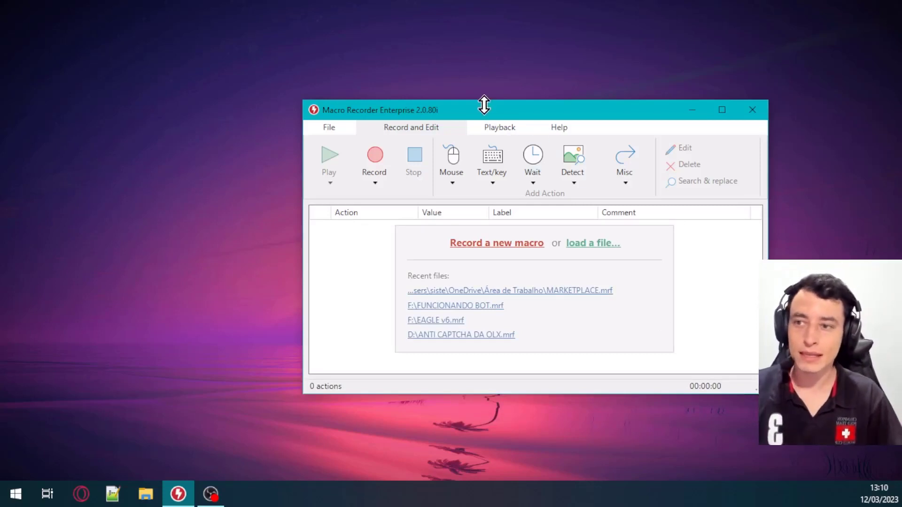
left_click_drag(484, 105, 457, 115)
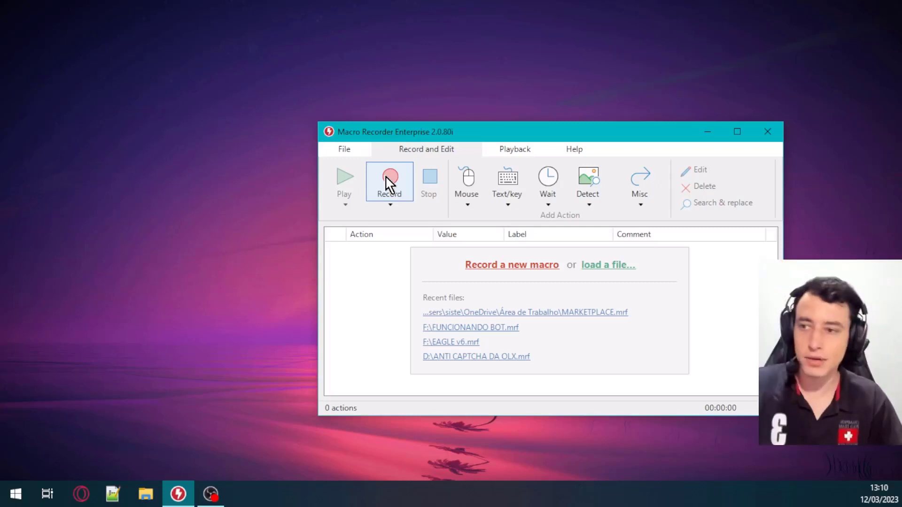
left_click(389, 184)
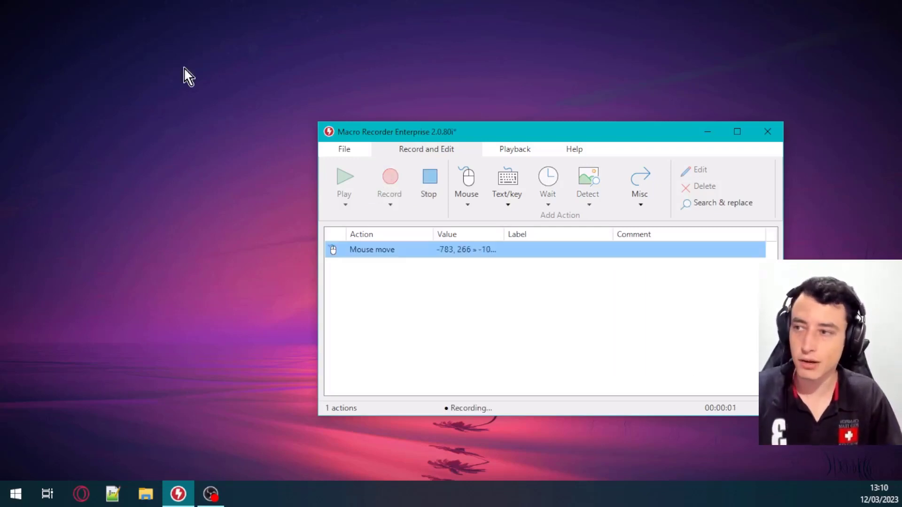
left_click_drag(25, 11, 877, 109)
left_click_drag(14, 9, 304, 470)
left_click_drag(320, 429, 844, 470)
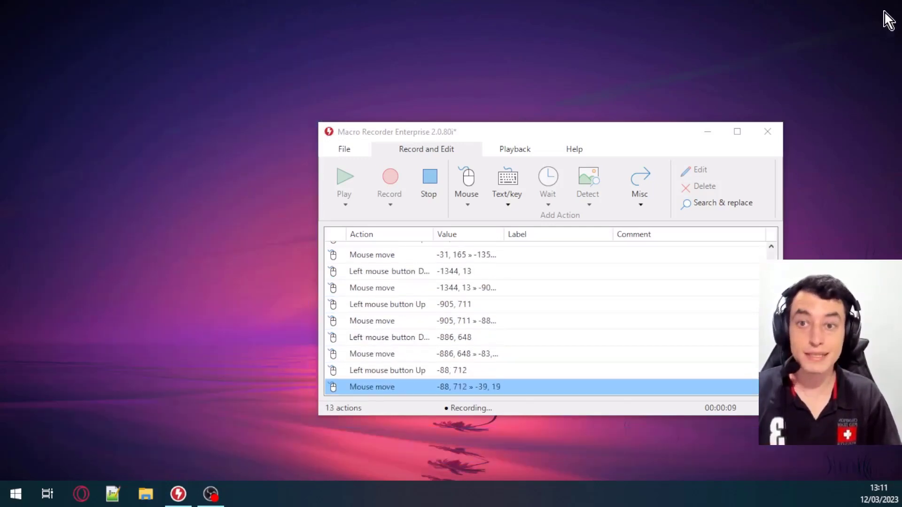
left_click_drag(884, 11, 28, 77)
- Create a new folder on the desktop with its default name, and delete it
right_click(29, 72)
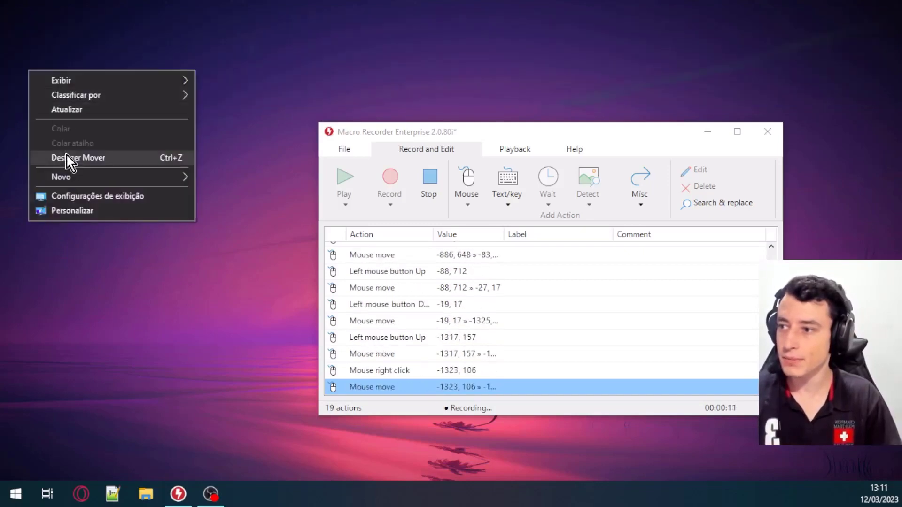
left_click(68, 176)
left_click(233, 178)
left_click(195, 185)
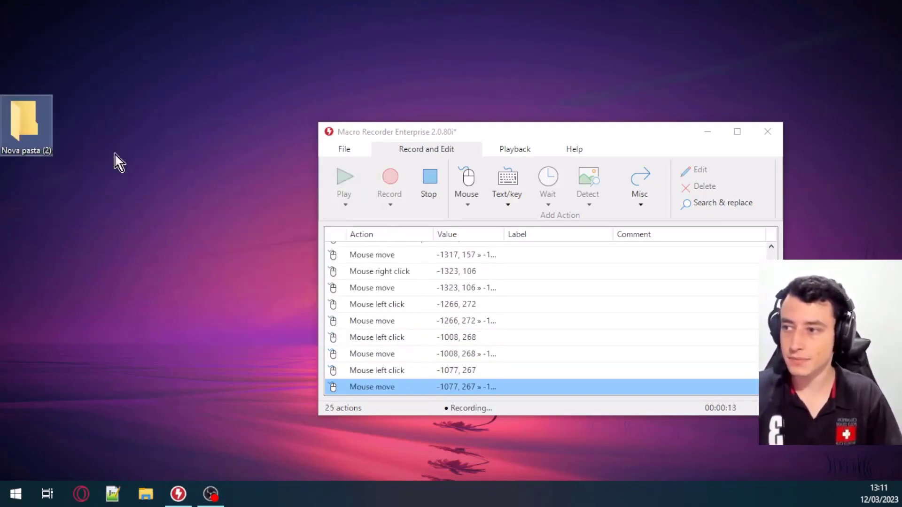
left_click(34, 133)
key("Delete")
- Create a desktop text document named with a first name, open it, and write "Olá, teste grátis aqui" in enlarged text
right_click(91, 115)
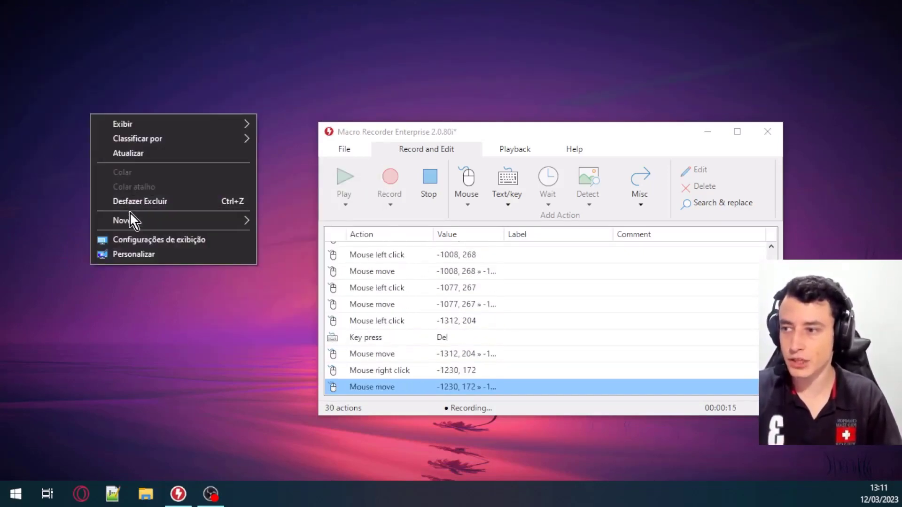
left_click(131, 219)
left_click(316, 372)
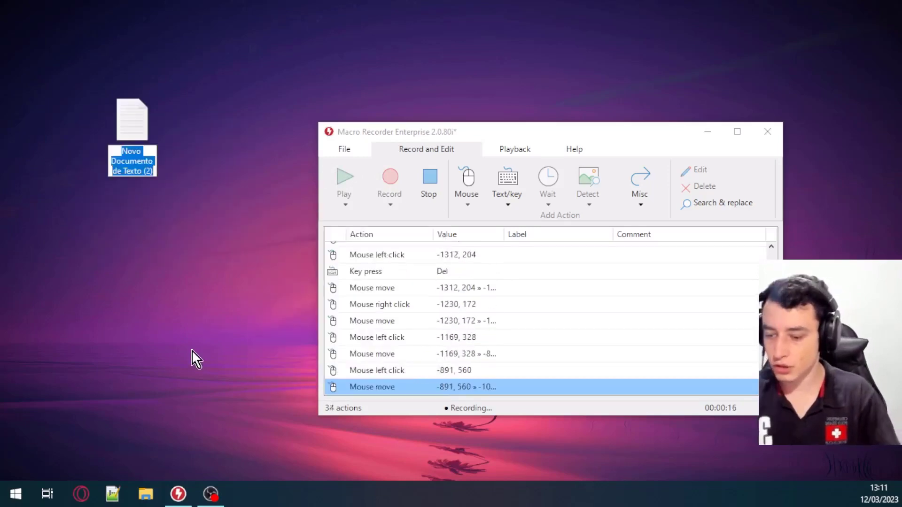
type("Davidson")
key("Return")
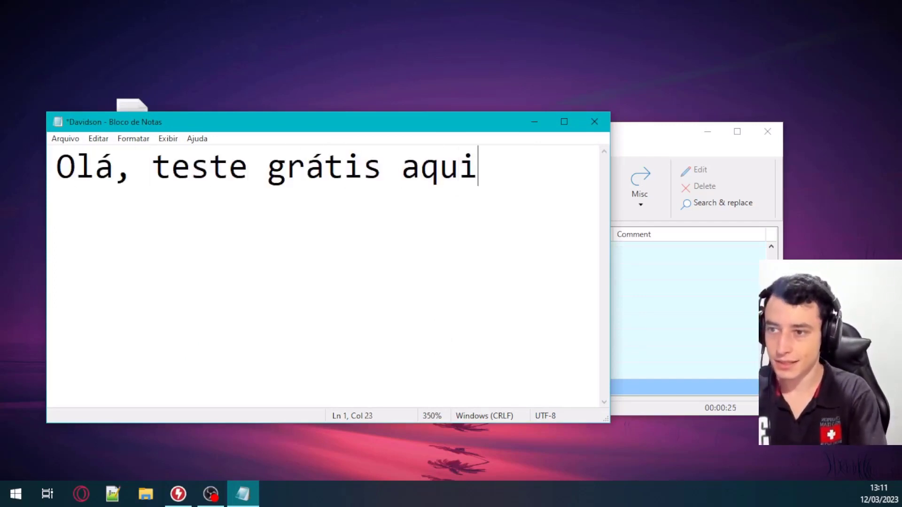
- Save and close the note, and delete its text document from the desktop
key("alt+F4")
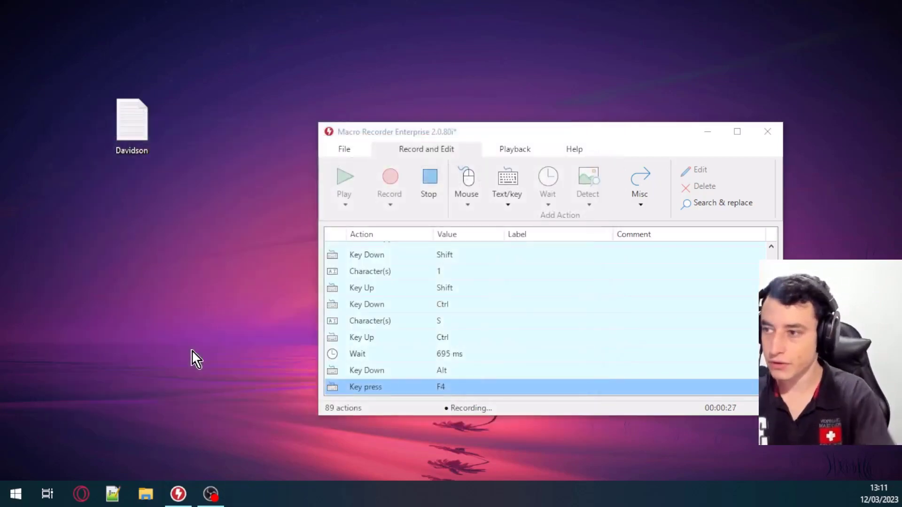
left_click(132, 140)
key("Delete")
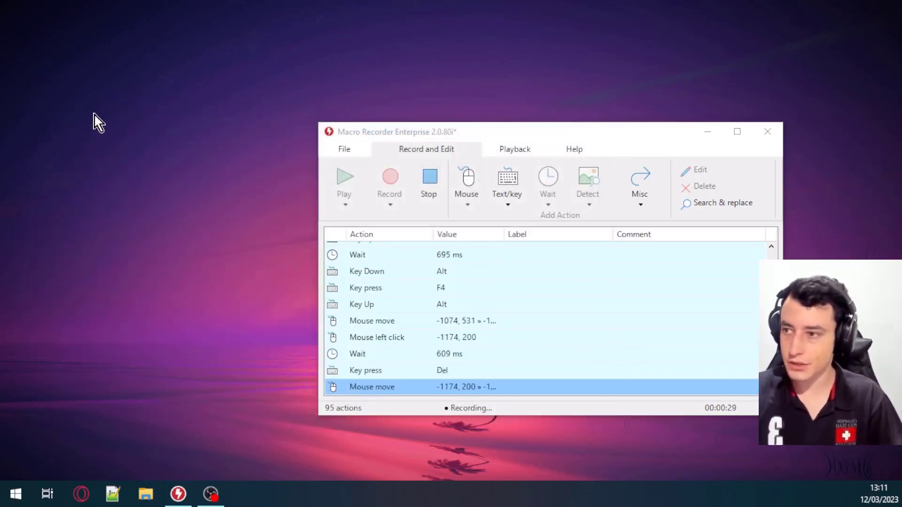
- Create a new desktop folder named Olá and open it
right_click(94, 115)
mouse_move(145, 222)
left_click(288, 222)
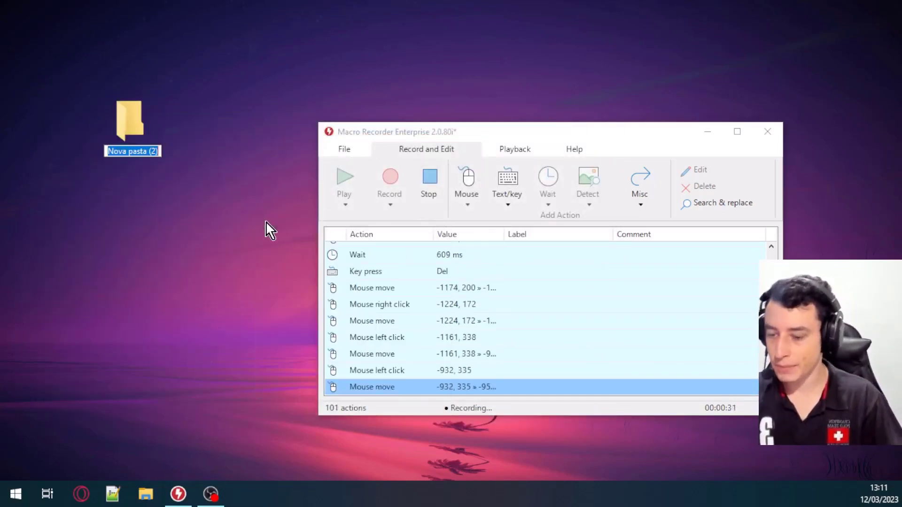
type("Olá")
key("Return")
key("Return")
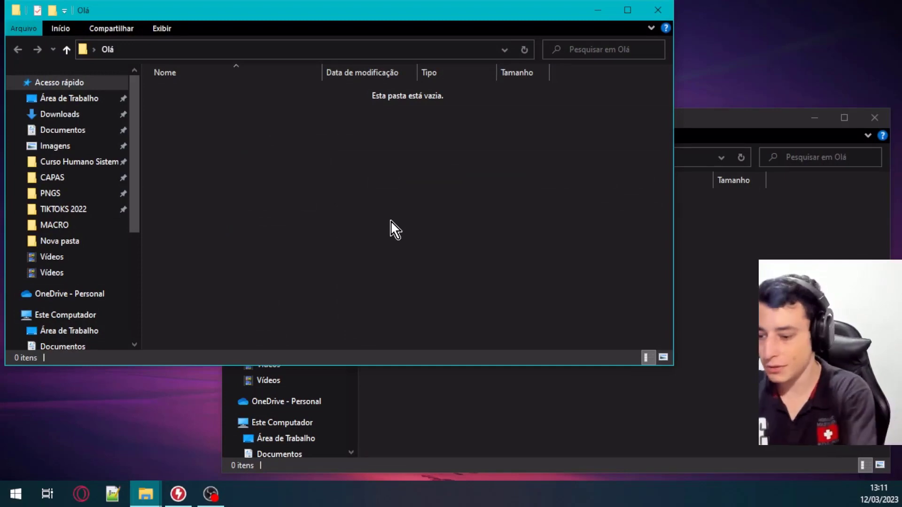
- Close the open Olá folder windows and delete the Olá folder from the desktop
key("alt+F4")
key("alt+F4")
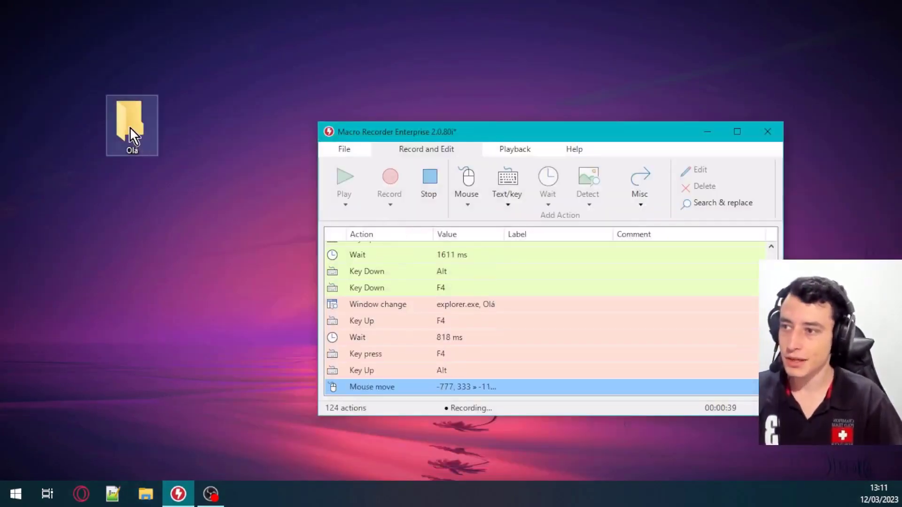
left_click(130, 132)
key("Delete")
- Stop the macro recording and play the recorded macro back
left_click(429, 177)
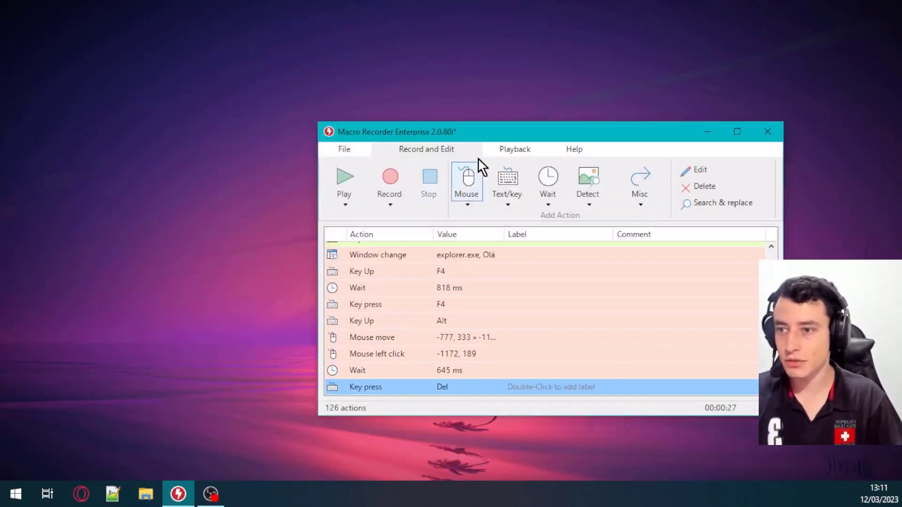
left_click(348, 187)
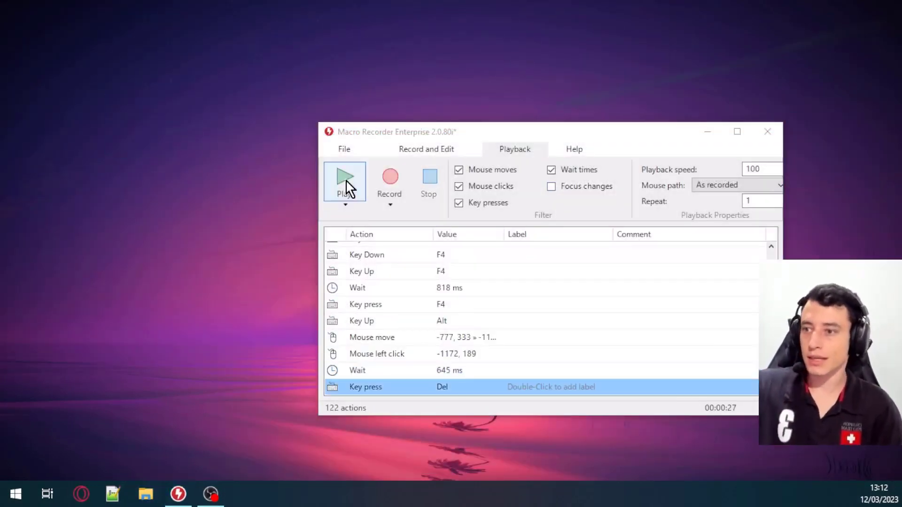
- Set the playback speed to 999 and the repeat count to 2, and play the macro
left_click(775, 165)
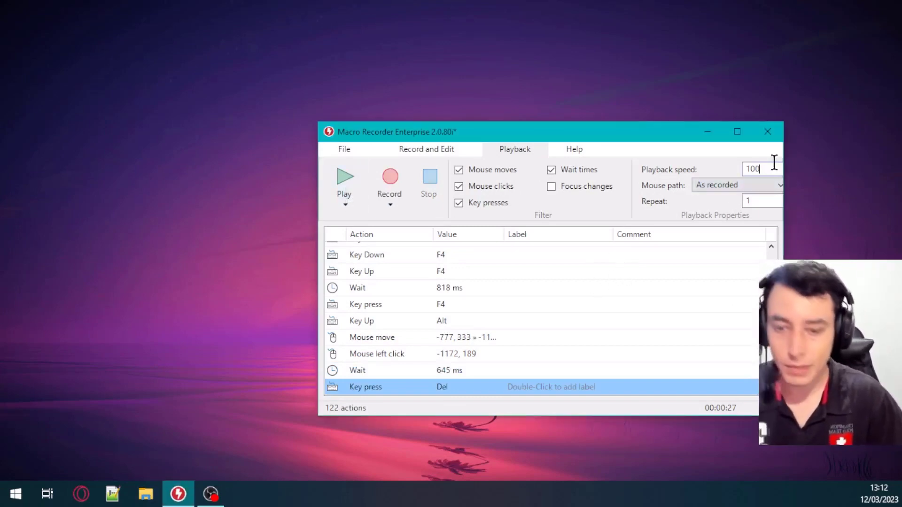
left_click_drag(645, 133, 514, 130)
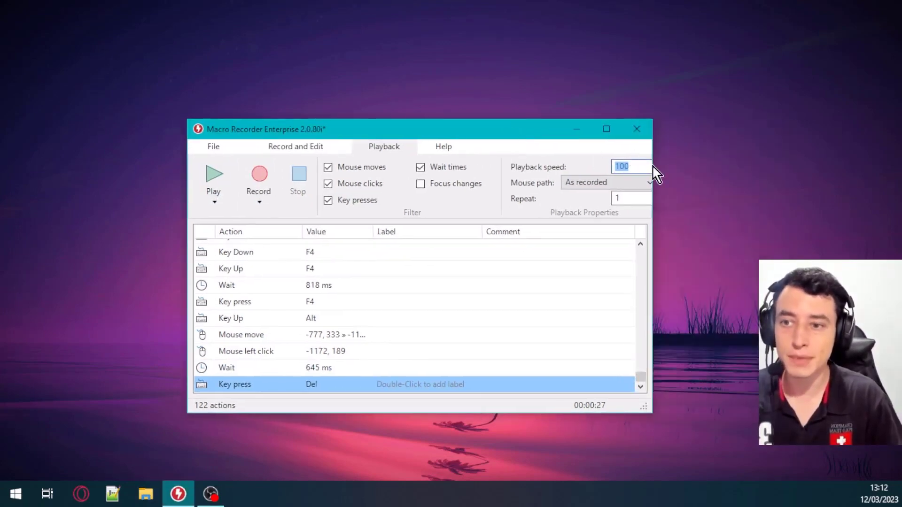
left_click_drag(653, 169, 695, 168)
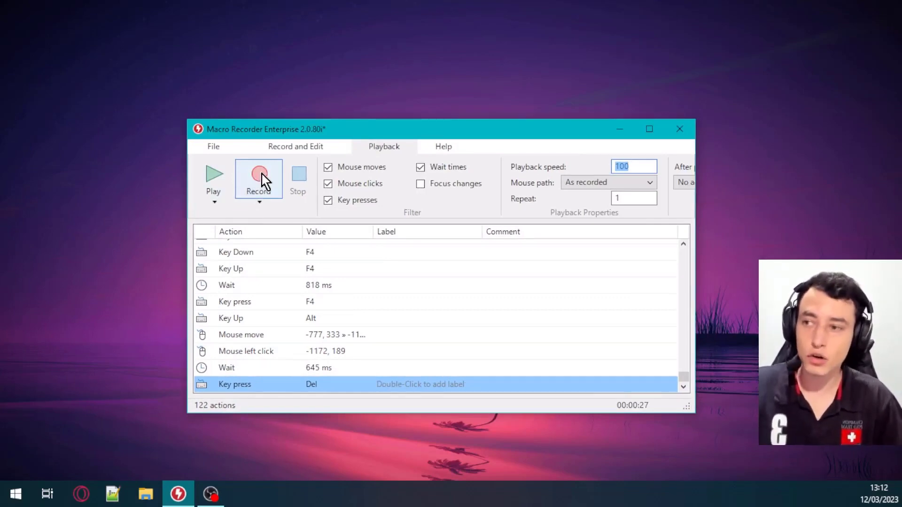
left_click_drag(290, 121, 303, 107)
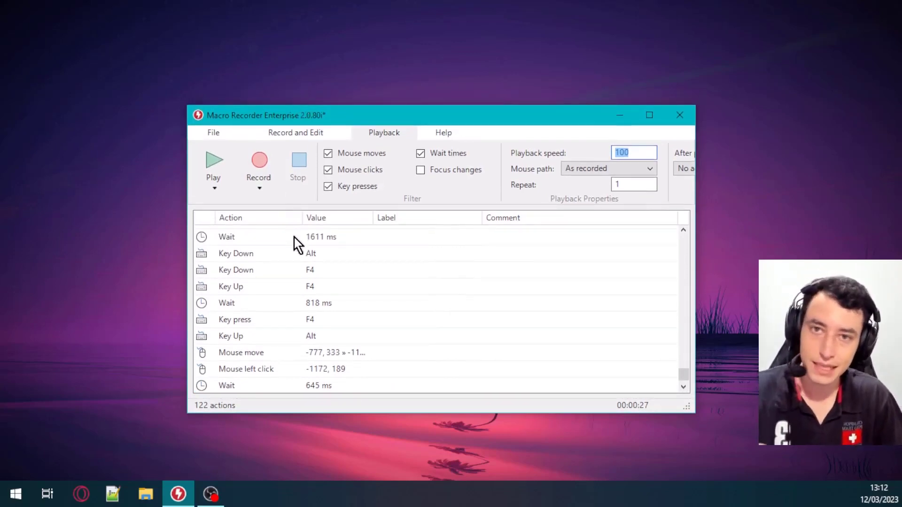
double_click(638, 158)
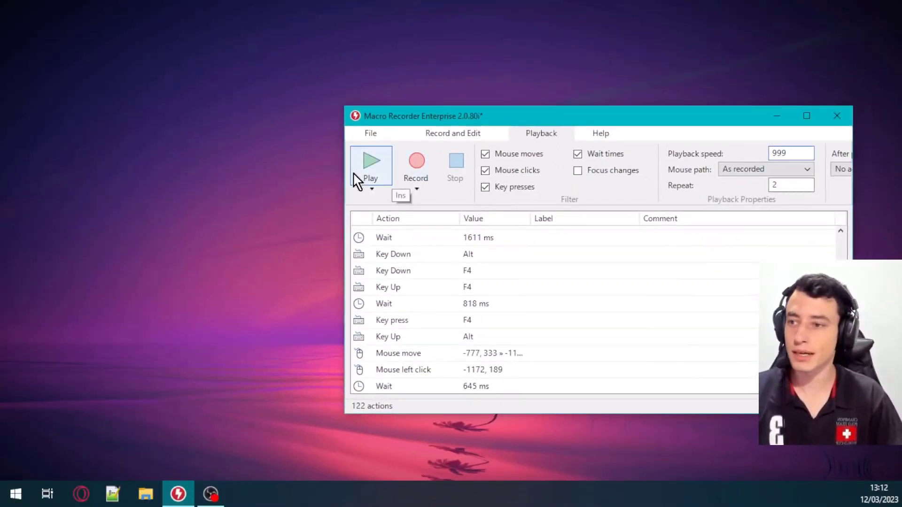
left_click_drag(387, 123, 358, 124)
left_click(340, 162)
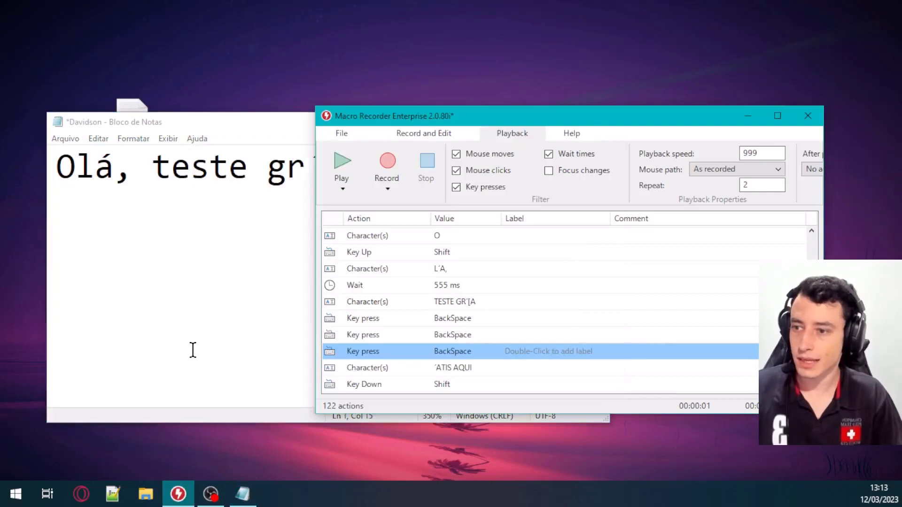
- Set the first wait action after the two Enter key presses that open the text document to 1500 ms
left_click(448, 286)
scroll(452, 305, "up", 2)
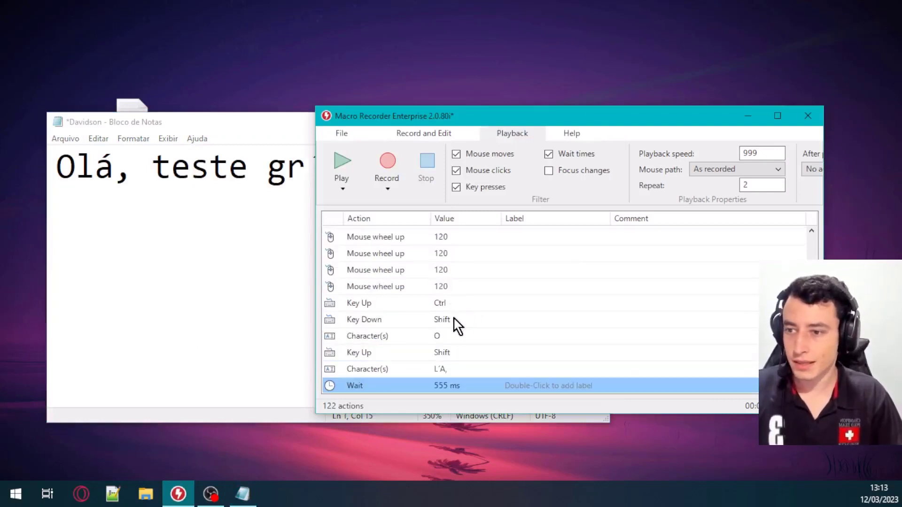
scroll(463, 341, "up", 5)
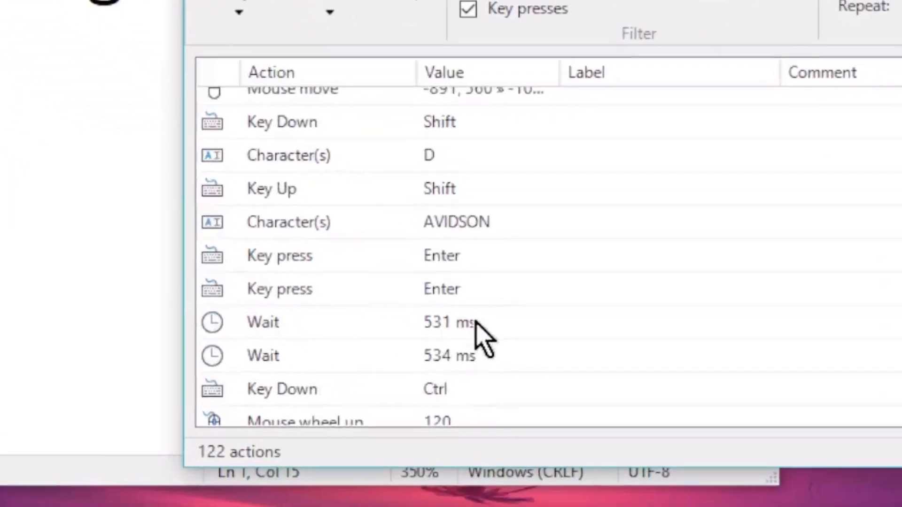
left_click(453, 342)
scroll(459, 348, "down", 1)
left_click(468, 285)
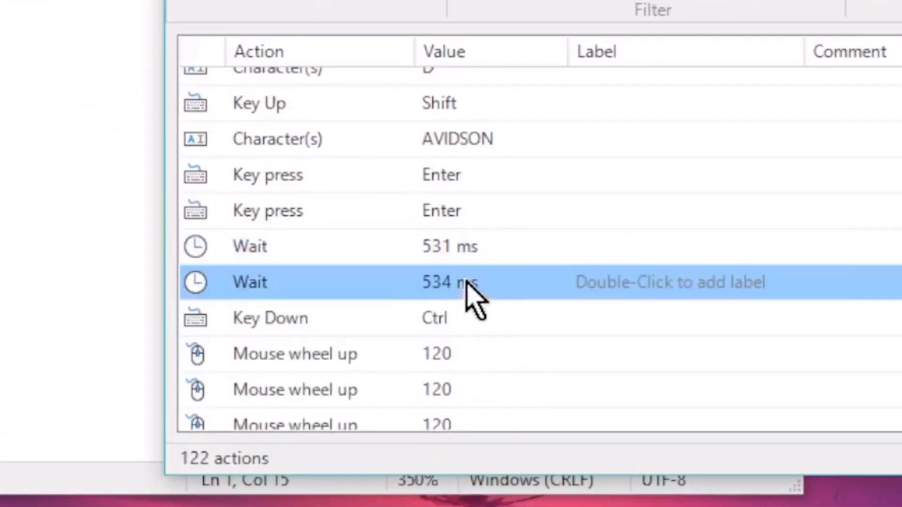
scroll(470, 305, "down", 8)
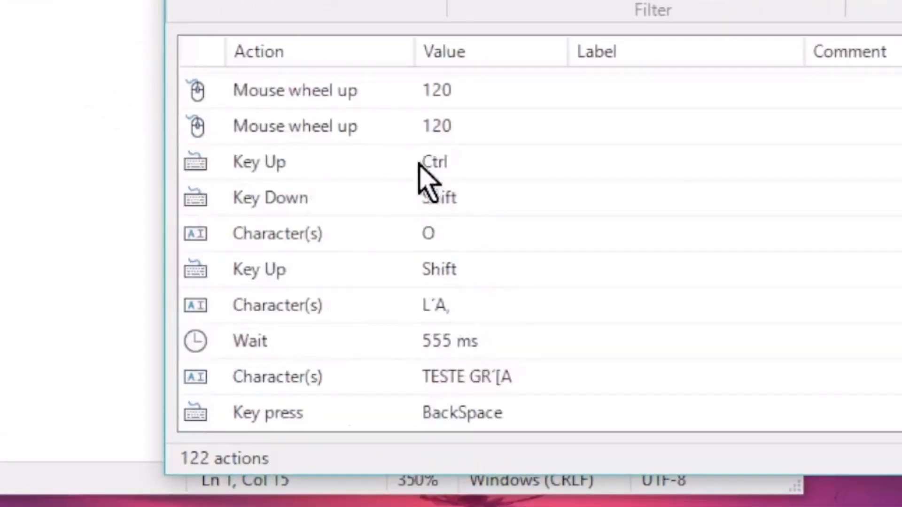
scroll(474, 292, "up", 8)
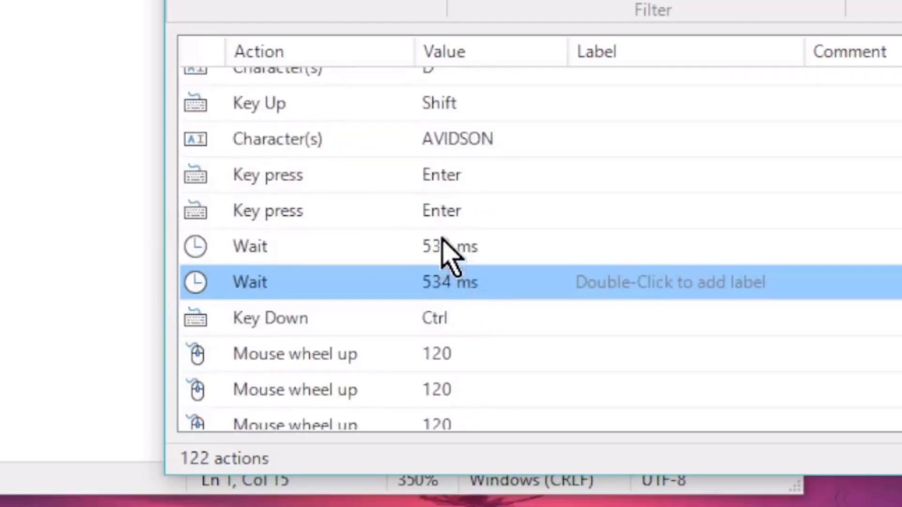
double_click(447, 249)
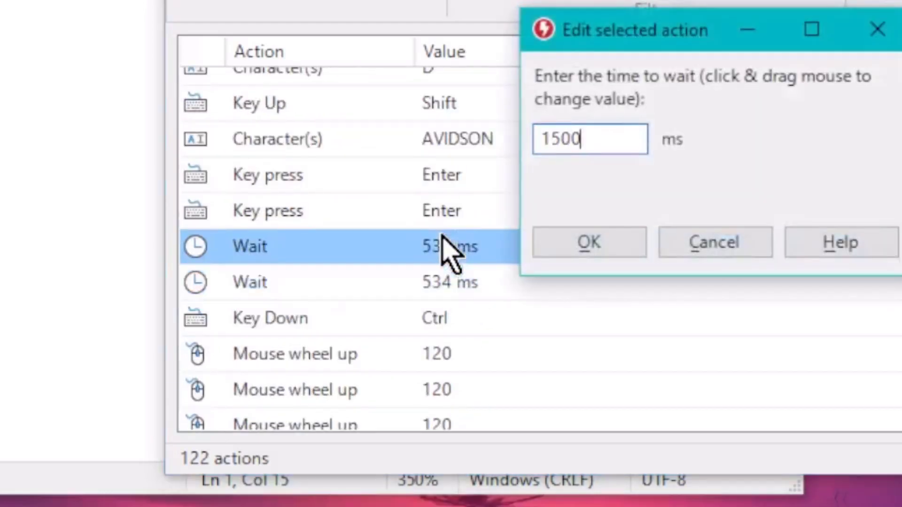
key("Return")
- Close the leftover note without saving its changes, and clear its text document from the desktop
left_click(499, 146)
left_click(594, 122)
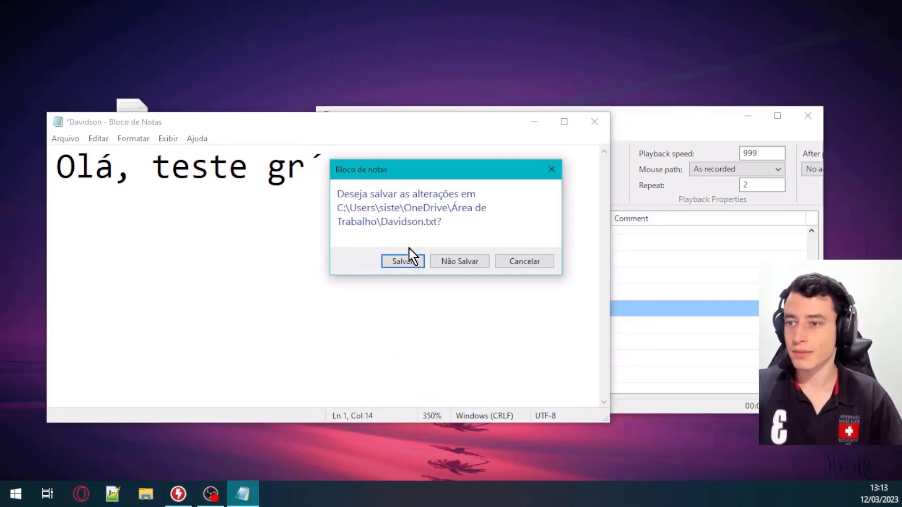
left_click(446, 261)
double_click(107, 129)
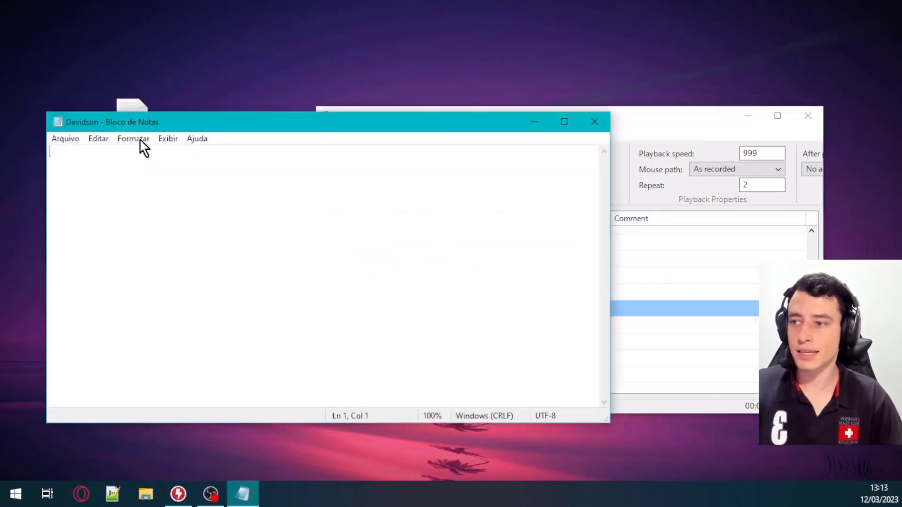
left_click(594, 122)
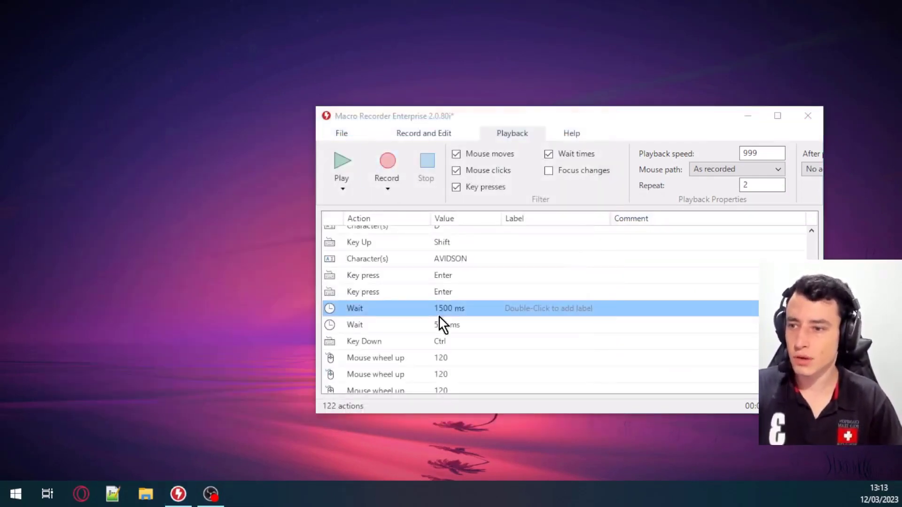
- Play the macro again with the edited wait time
left_click(451, 305)
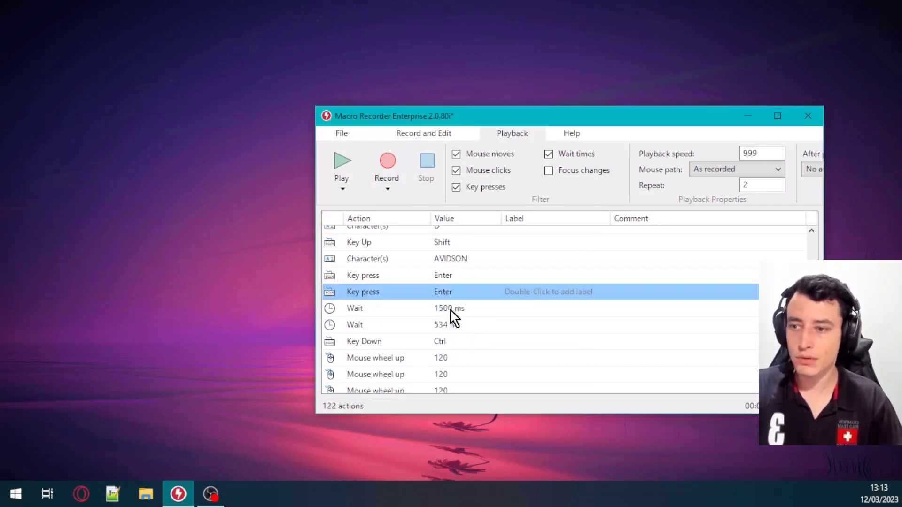
left_click_drag(379, 119, 400, 119)
left_click(323, 176)
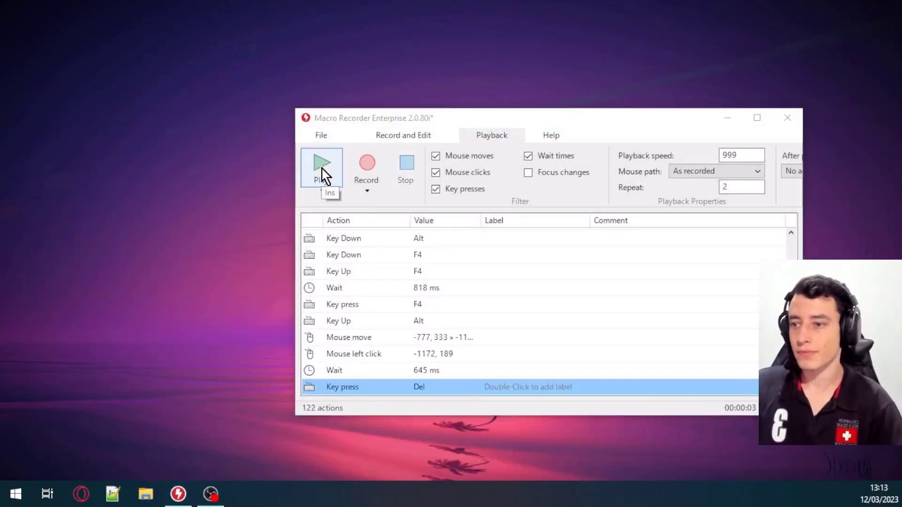
- Clear all the recorded actions from the macro's action list
left_click(479, 262)
key("ctrl+a")
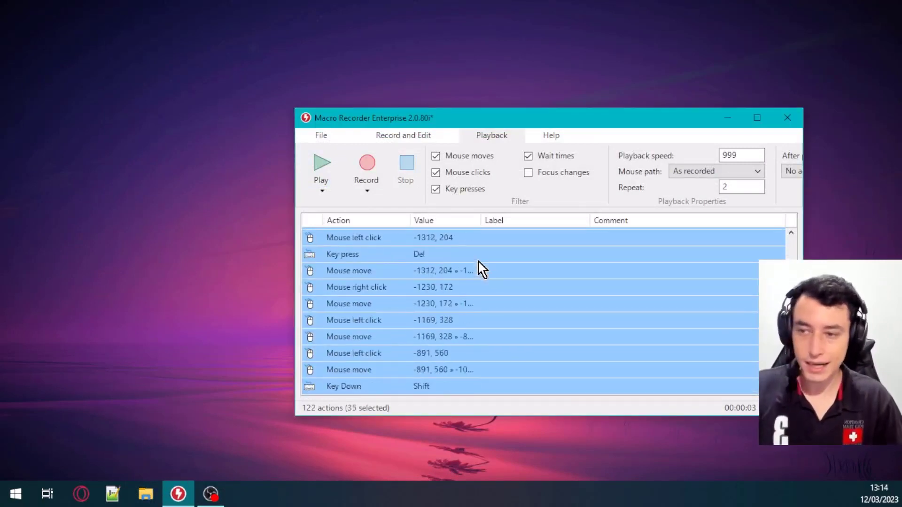
key("ctrl+z")
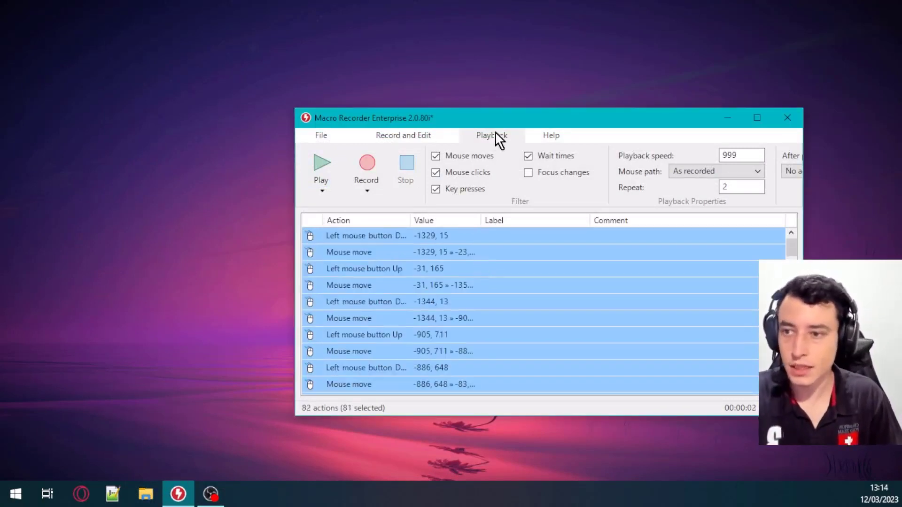
key("ctrl+z")
key("ctrl+z")
key("ctrl+z")
left_click_drag(514, 121, 501, 122)
left_click(388, 133)
left_click(430, 164)
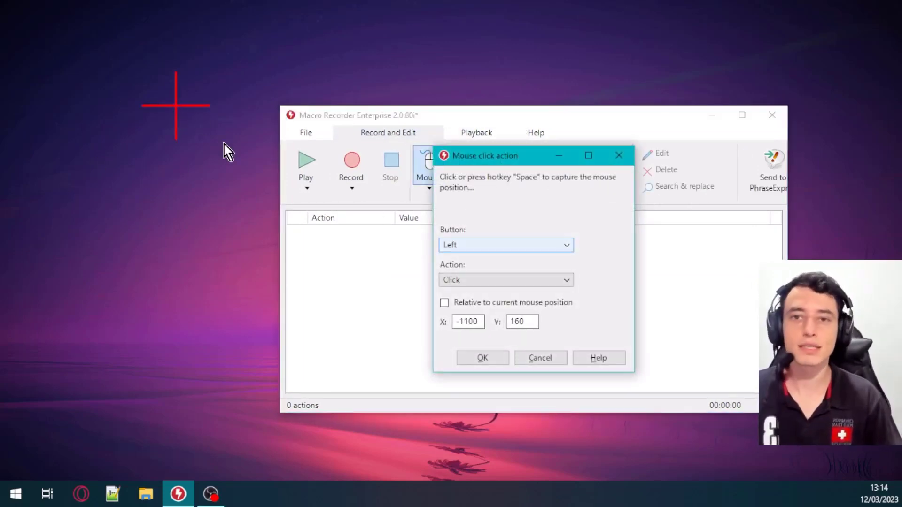
left_click(532, 364)
- Open Chrome on a new tab and place the Macro Recorder window beside it
left_click(16, 494)
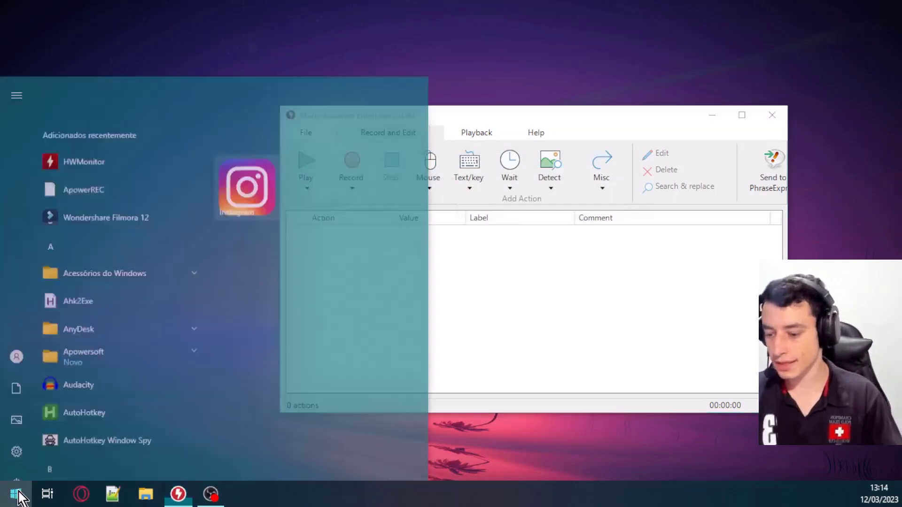
type("chrome")
key("Return")
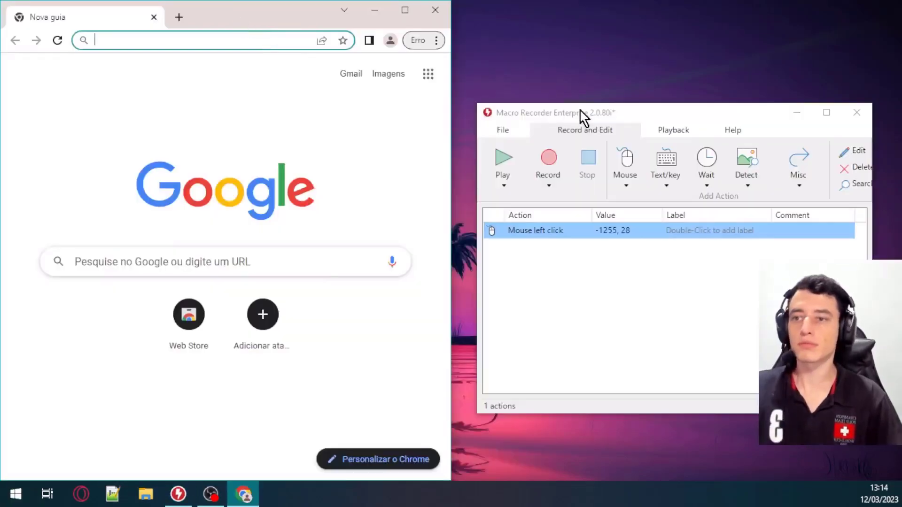
left_click_drag(581, 111, 585, 112)
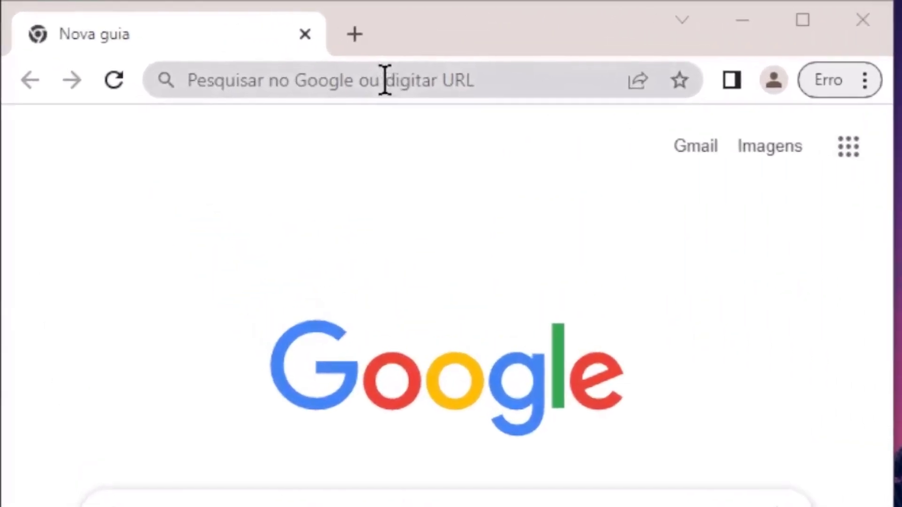
- Search Google for "wikipedia" and open the result "Wikipédia, a enciclopédia livre"
left_click(192, 40)
type("wikipedia")
key("Return")
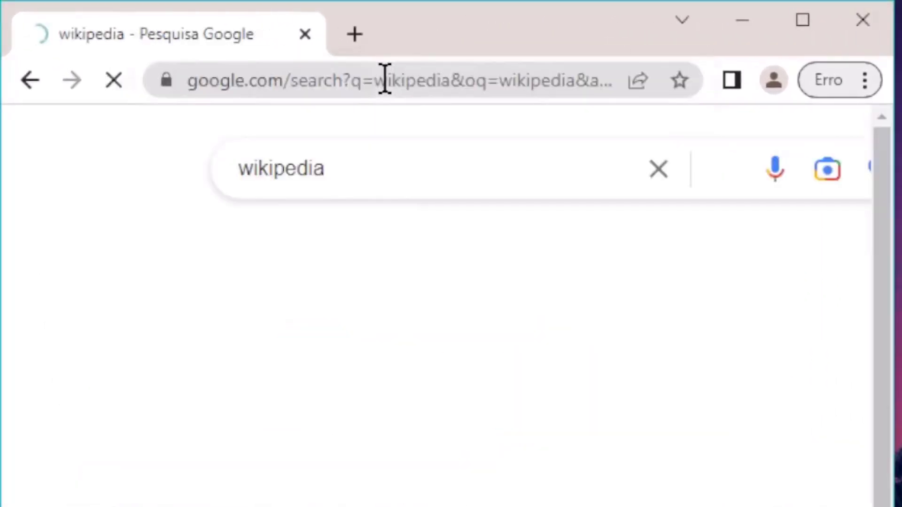
left_click(220, 439)
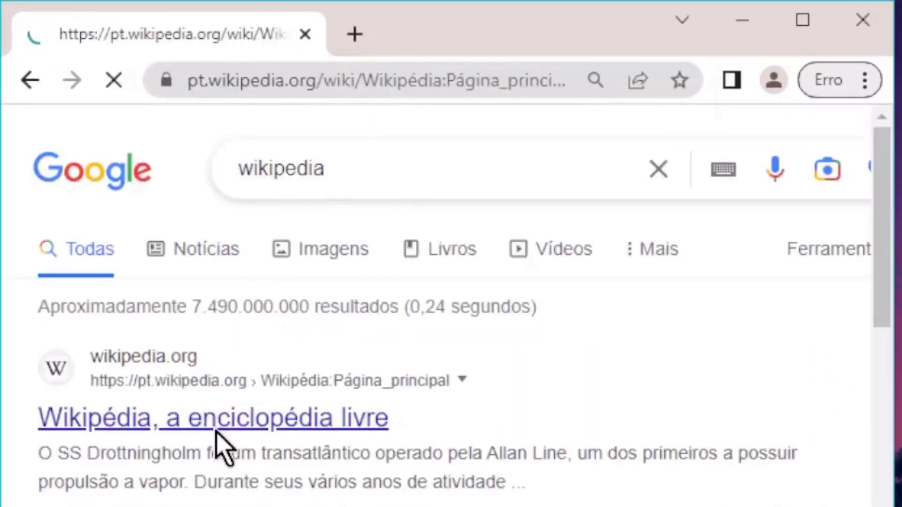
- Bookmark the Wikipedia main page as WIKI in the Barra de favoritos folder
left_click(679, 80)
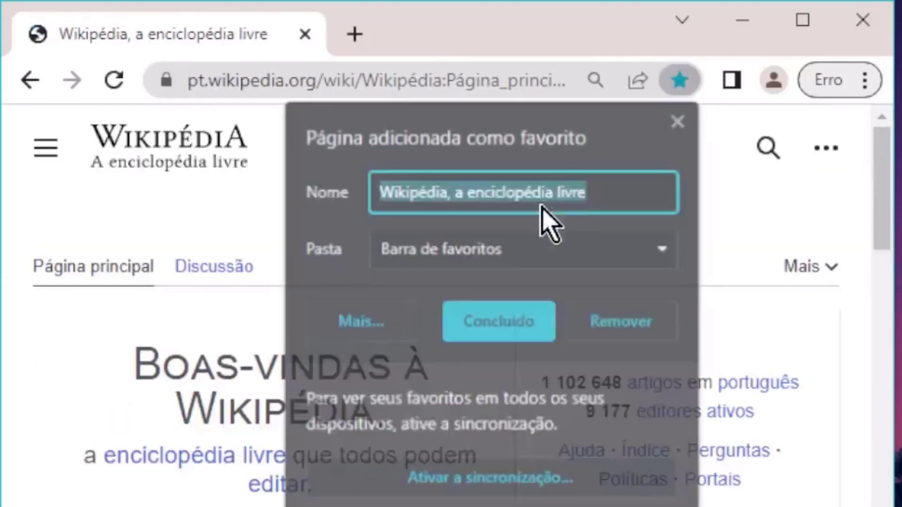
type("WIKI")
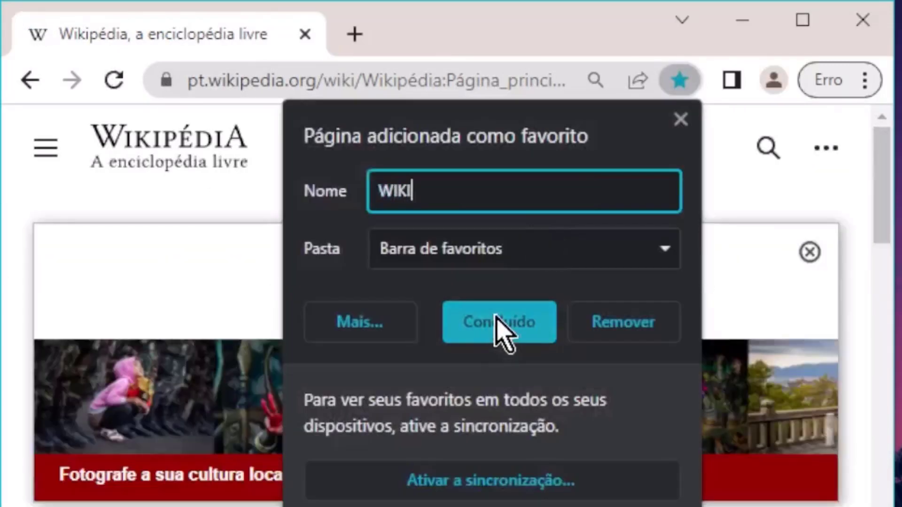
left_click(497, 323)
- Keep the bookmarks bar displayed on every page, load Wikipedia from the WIKI bookmark, and close the extra new tab
left_click(353, 34)
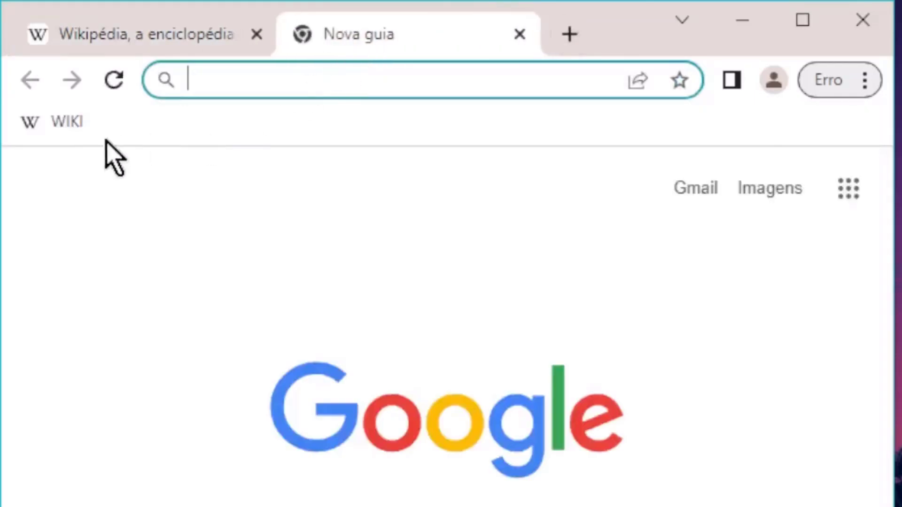
right_click(110, 123)
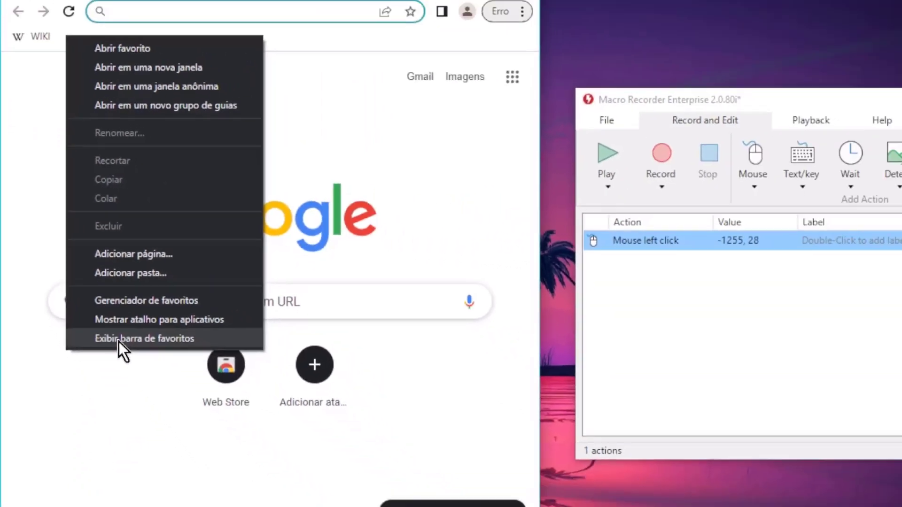
left_click(190, 429)
left_click(29, 61)
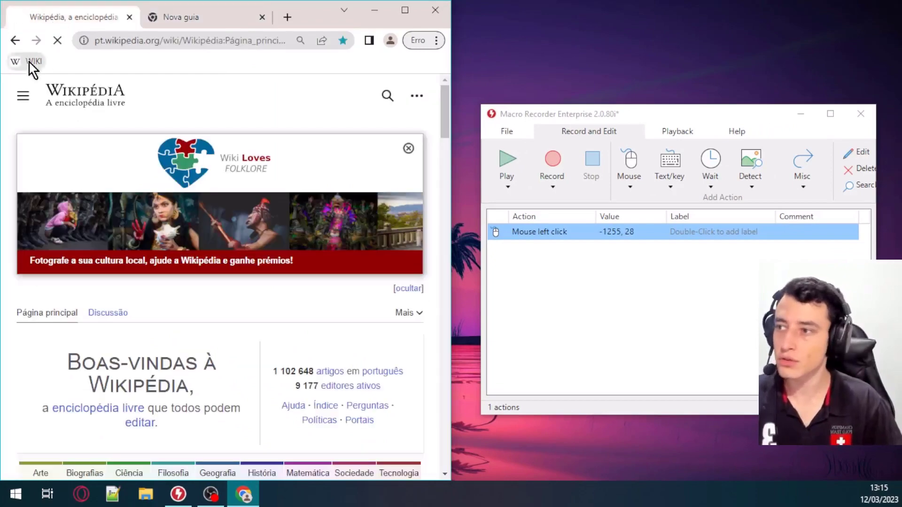
left_click(262, 17)
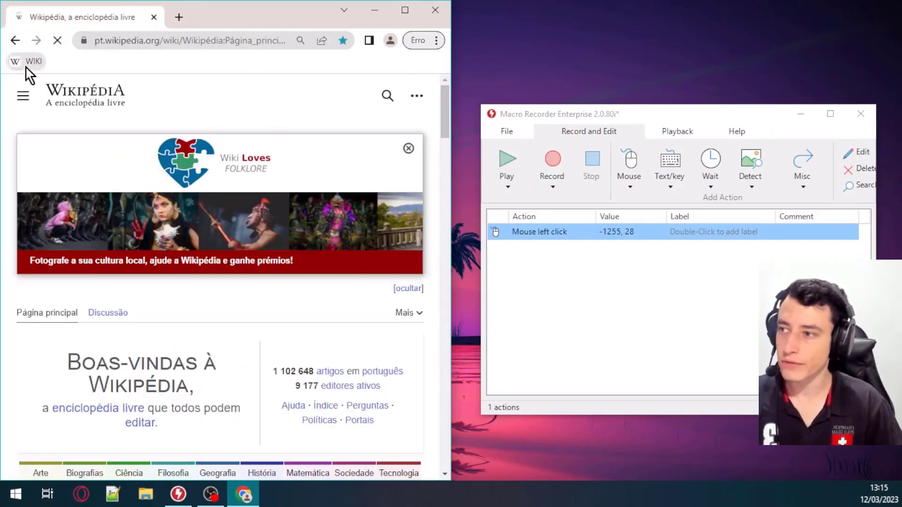
- Copy the link address of "Página aleatória" from Wikipedia's main menu
left_click(23, 95)
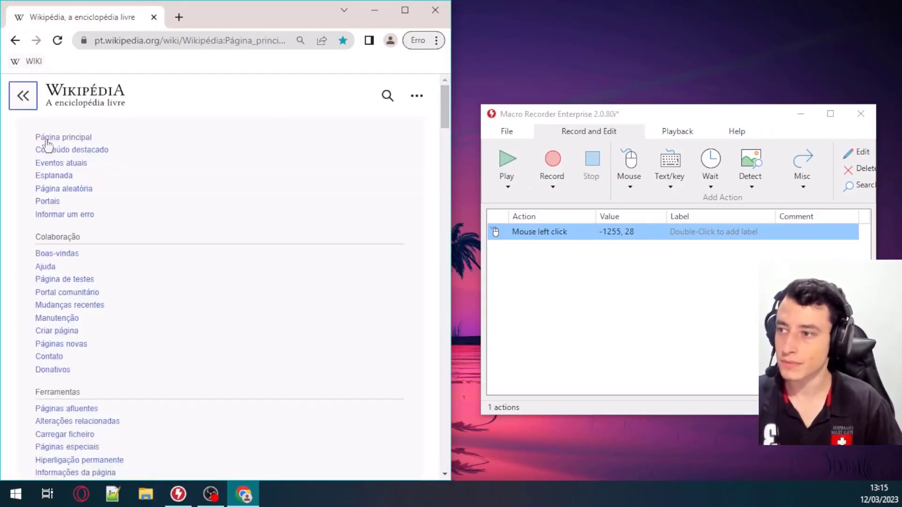
right_click(72, 192)
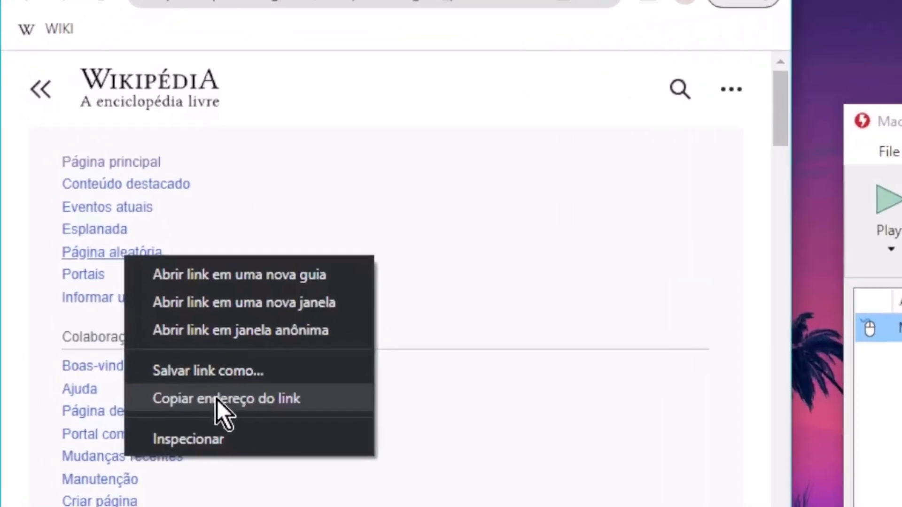
left_click(235, 426)
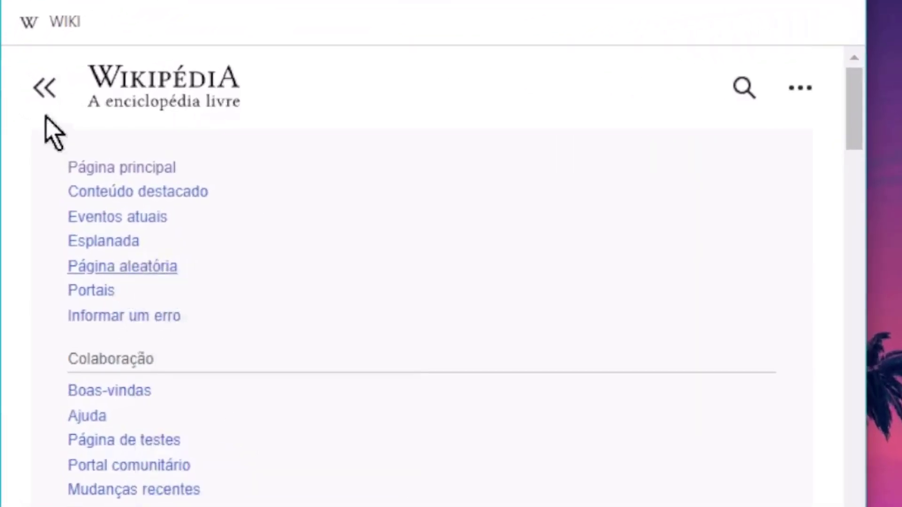
right_click(52, 23)
left_click(188, 149)
key("Tab")
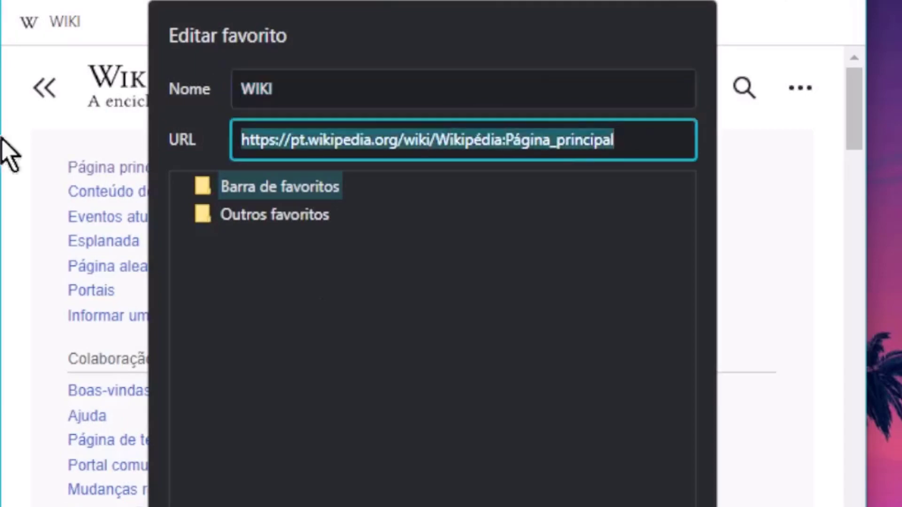
type("https://pt.wikipedia.org/wiki/Especial:Aleat%C3%B3ria")
key("Return")
- Test the WIKI bookmark by loading several random articles in a row
left_click(57, 29)
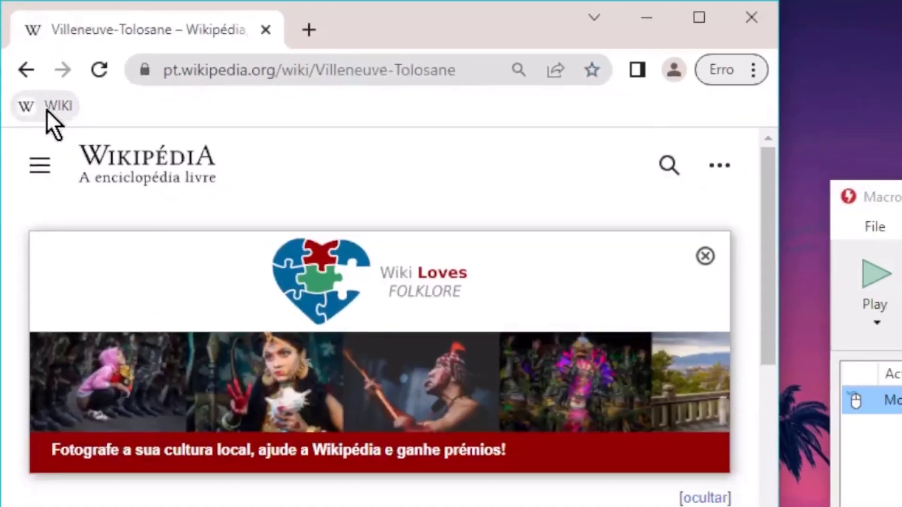
left_click(49, 120)
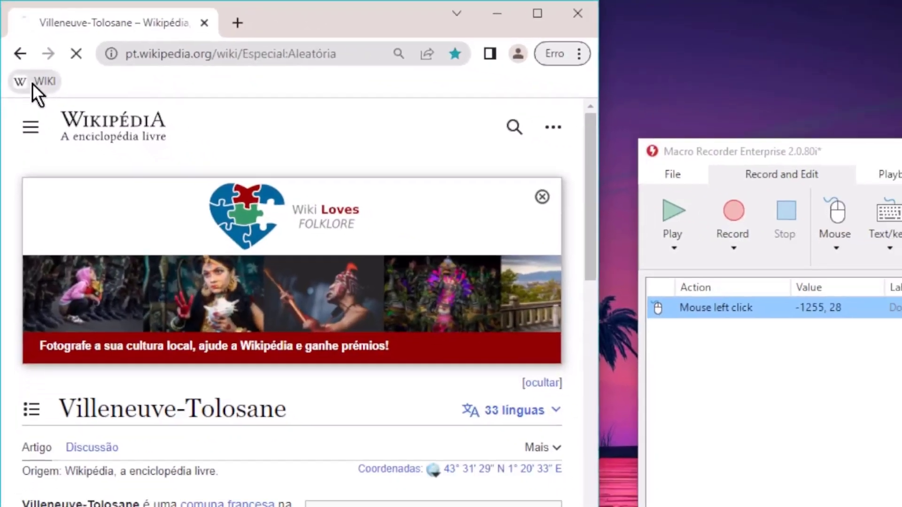
left_click(32, 83)
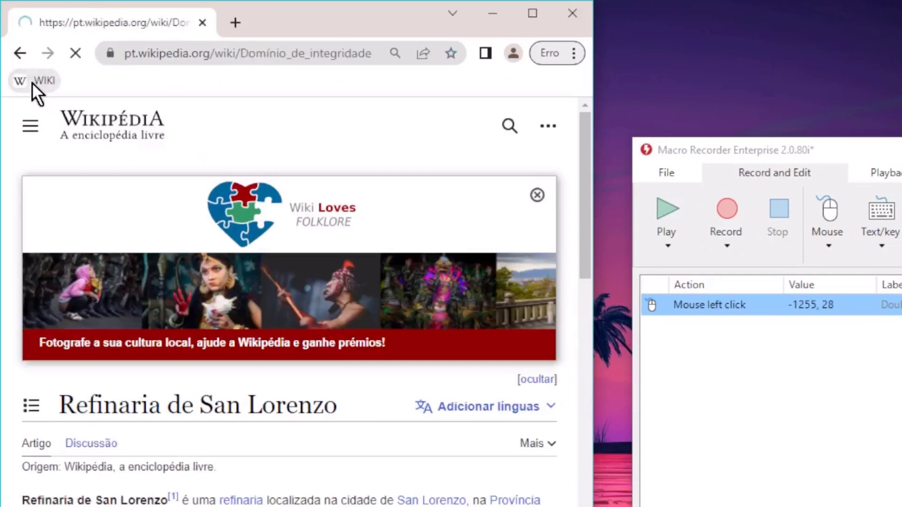
left_click(32, 83)
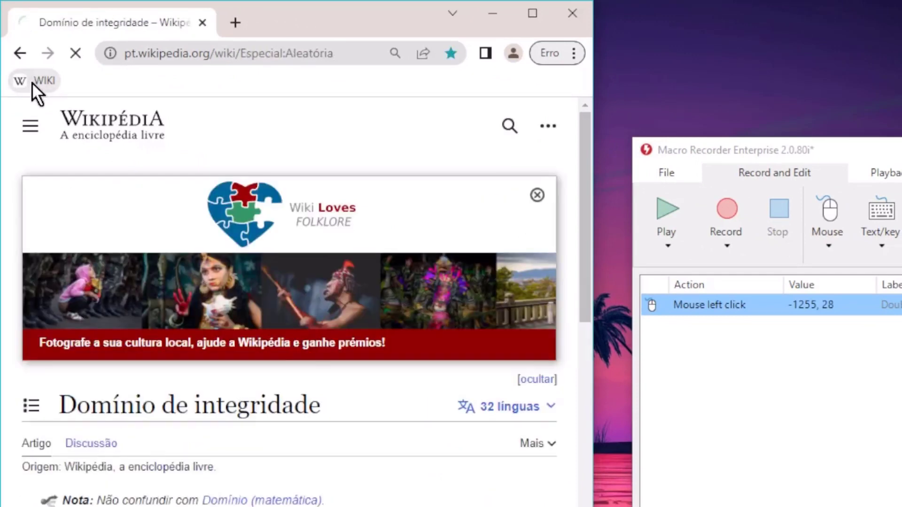
- Review the "Página aleatória" link in Wikipedia's main menu and look through the open article
left_click(34, 127)
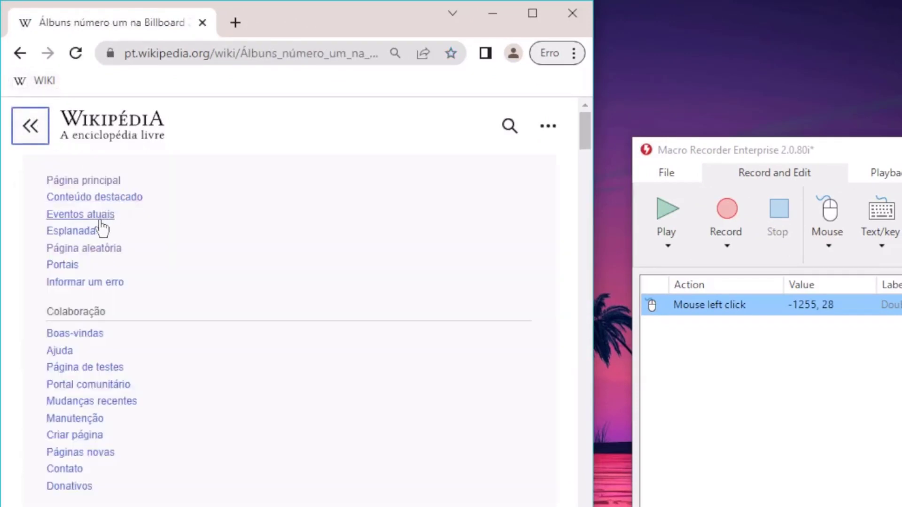
right_click(96, 251)
left_click(30, 125)
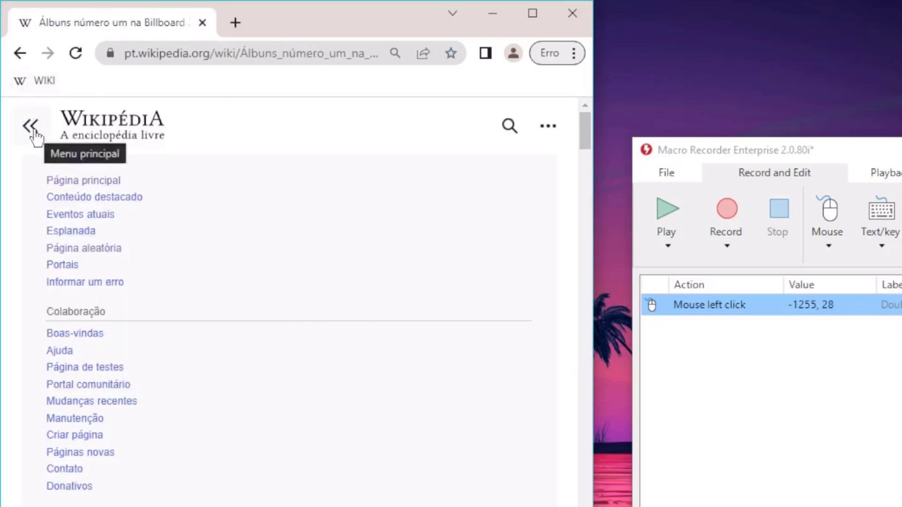
left_click(33, 131)
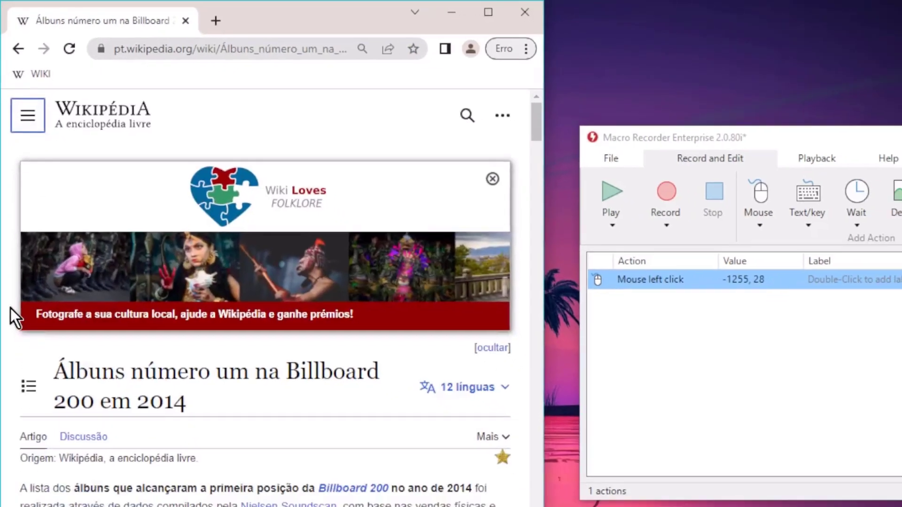
scroll(12, 340, "down", 6)
scroll(13, 263, "up", 6)
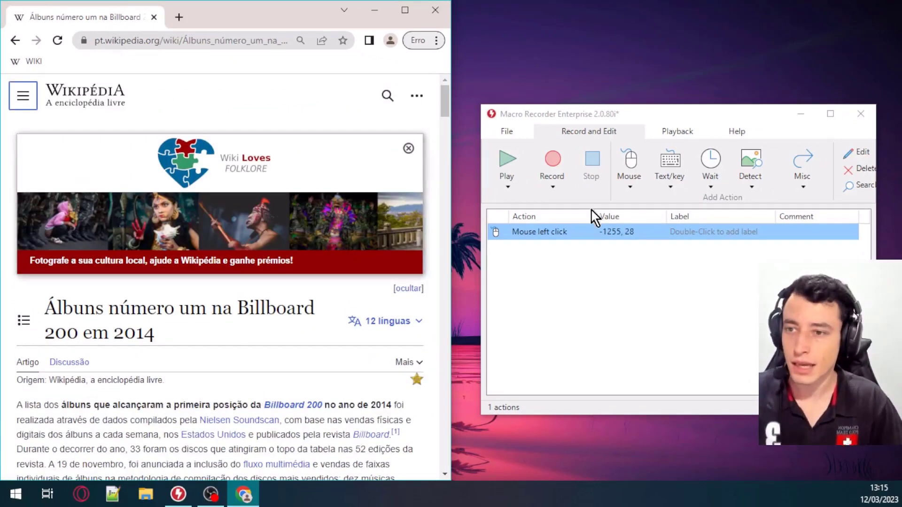
- Change the macro's left click position to the WIKI bookmark at -1330, 92, and load another random article from that bookmark
left_click(567, 246)
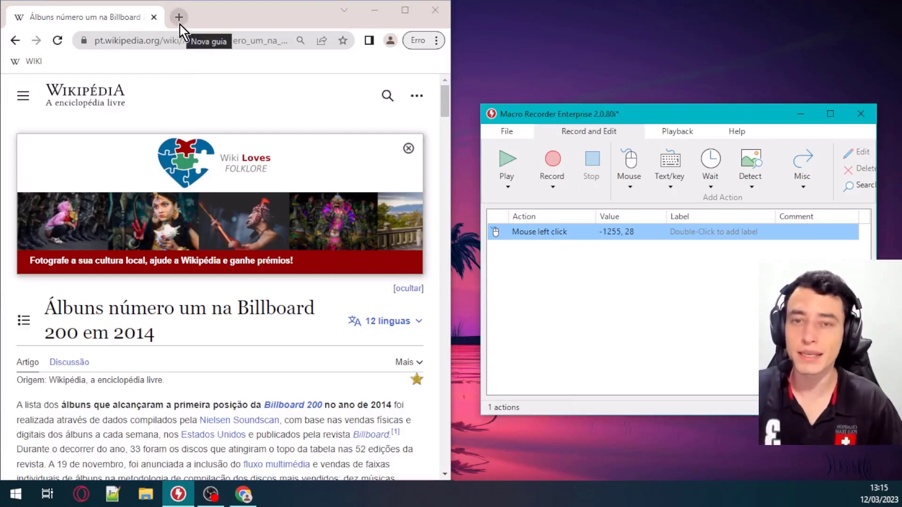
left_click_drag(549, 123, 570, 146)
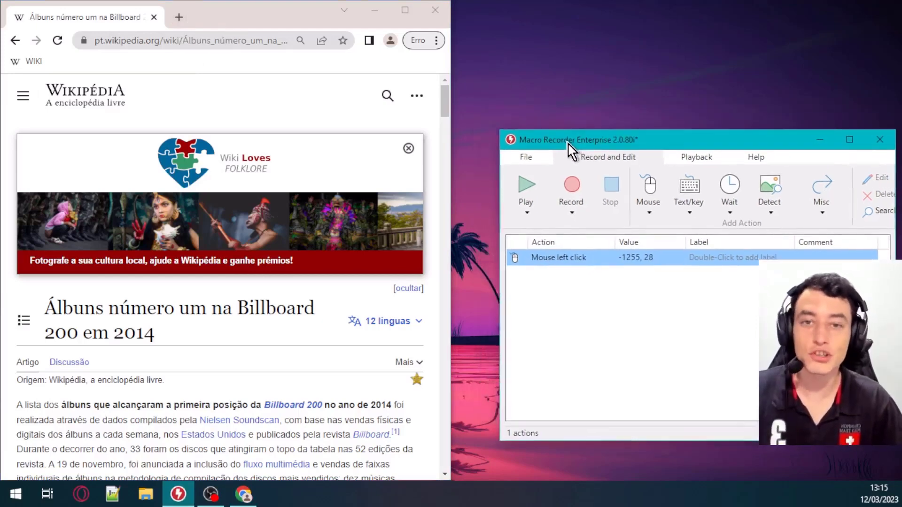
left_click(536, 87)
left_click(555, 323)
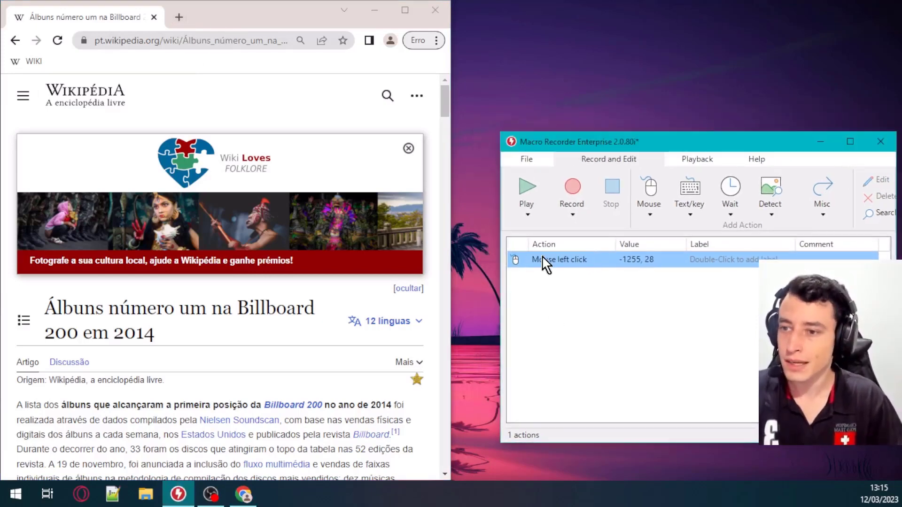
double_click(548, 261)
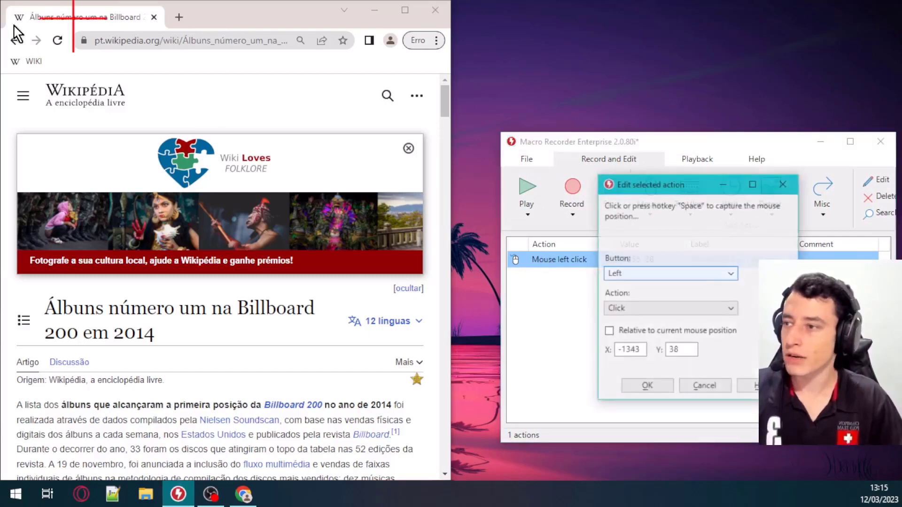
left_click(640, 389)
left_click(29, 61)
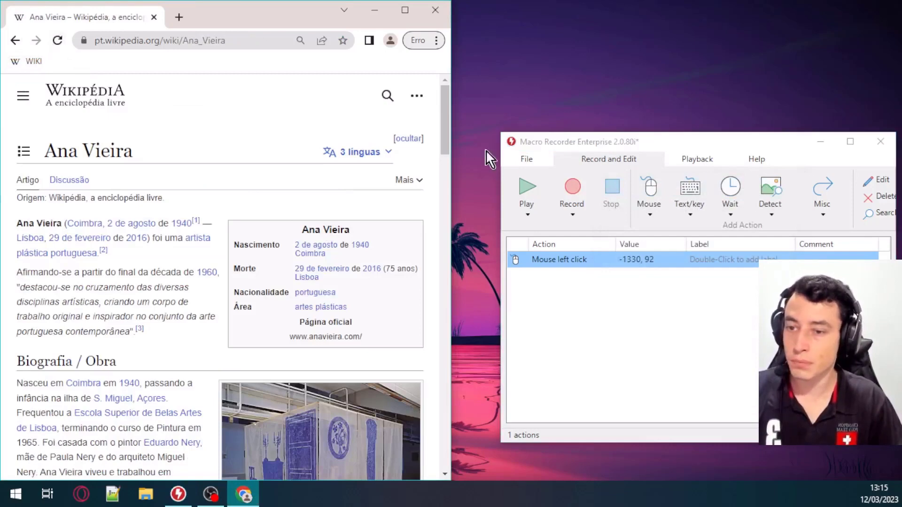
- Add a 500 ms wait action after the left click in the macro
left_click(731, 191)
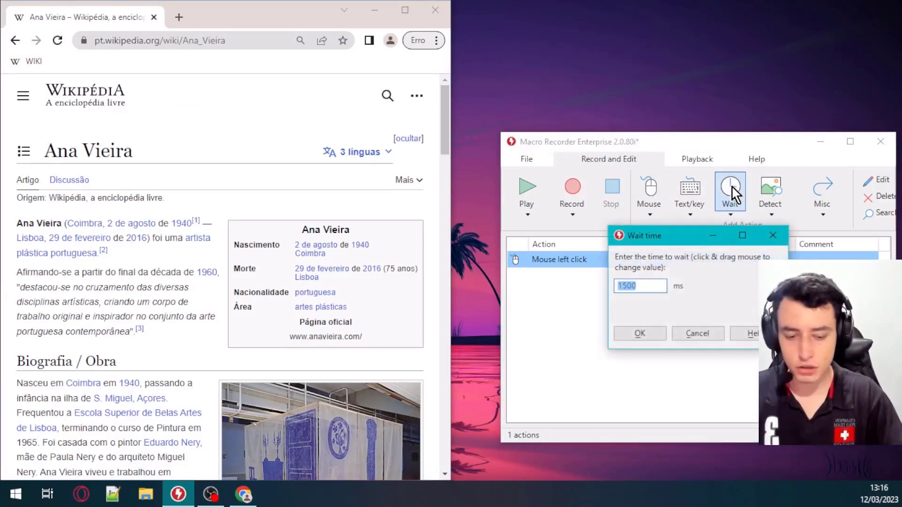
type("500")
key("Return")
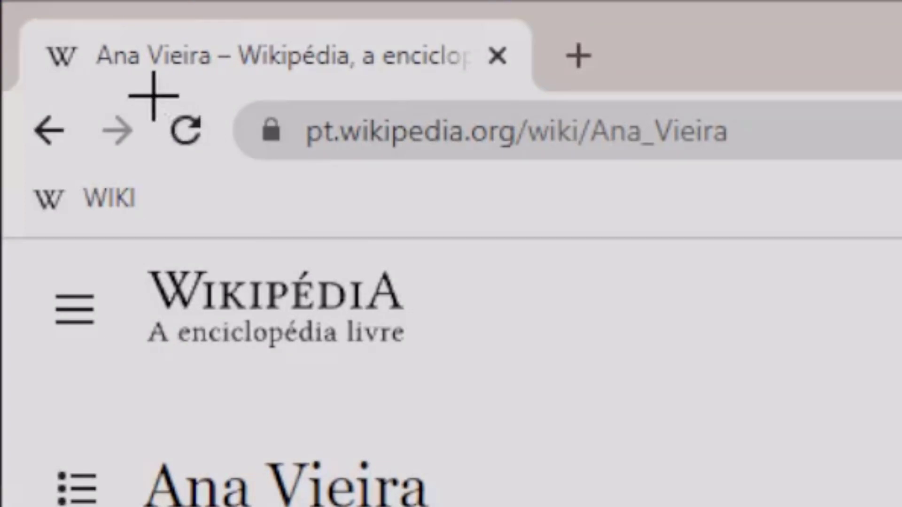
- Set up a wait-for-image action for the browser's reload icon, searching the entire screen with a restricted search area
left_click_drag(153, 96, 218, 181)
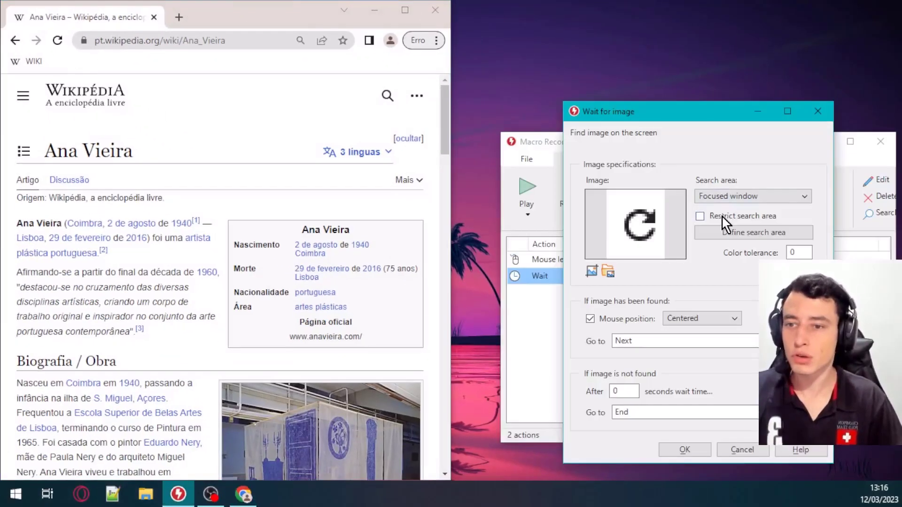
left_click(770, 197)
left_click(723, 223)
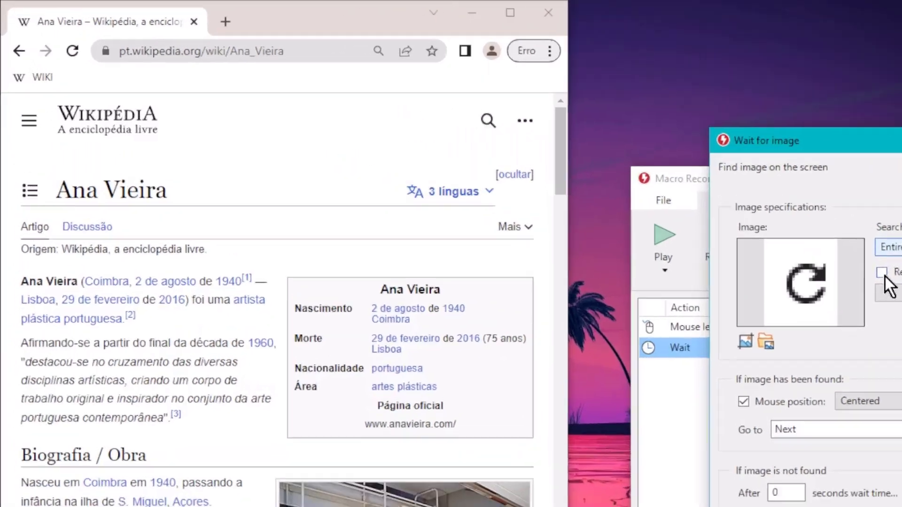
left_click(705, 232)
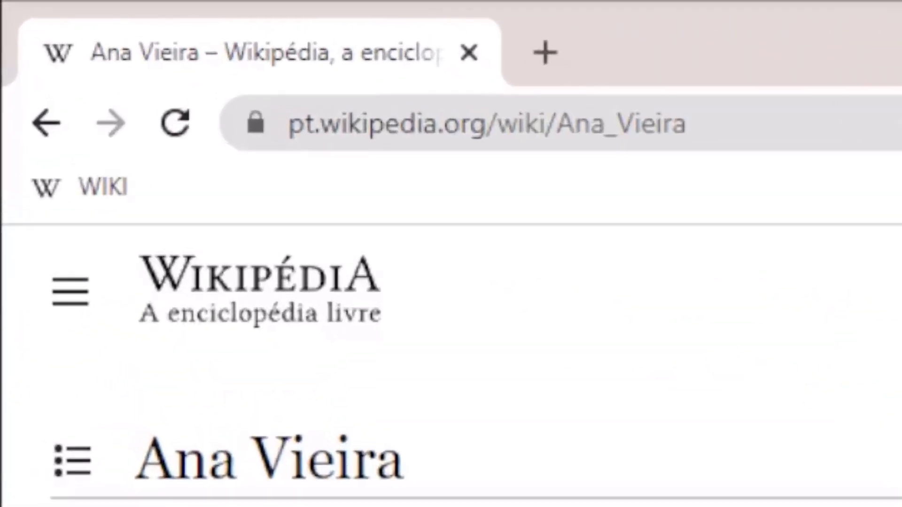